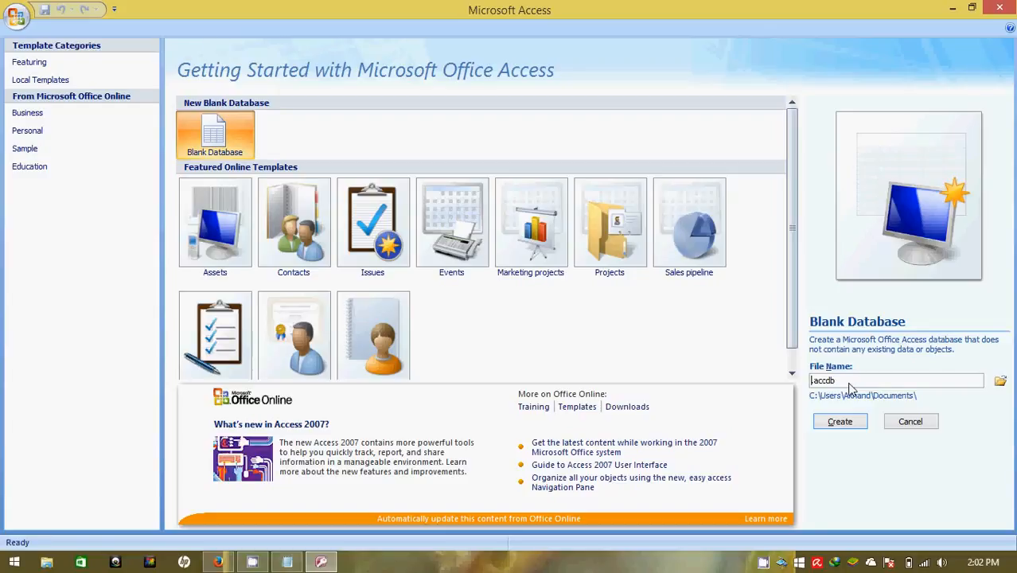
# Create a blank database with the file name parle.
pyautogui.write('parle')
pyautogui.click(840, 423)
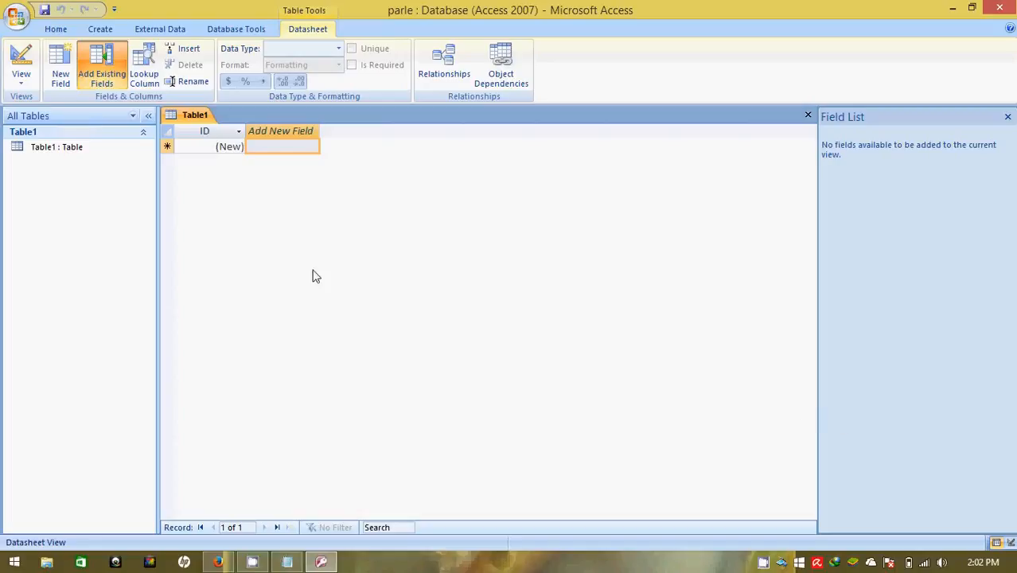
# Switch Table1 to Design View, saving the table under the name employees.
pyautogui.click(61, 150)
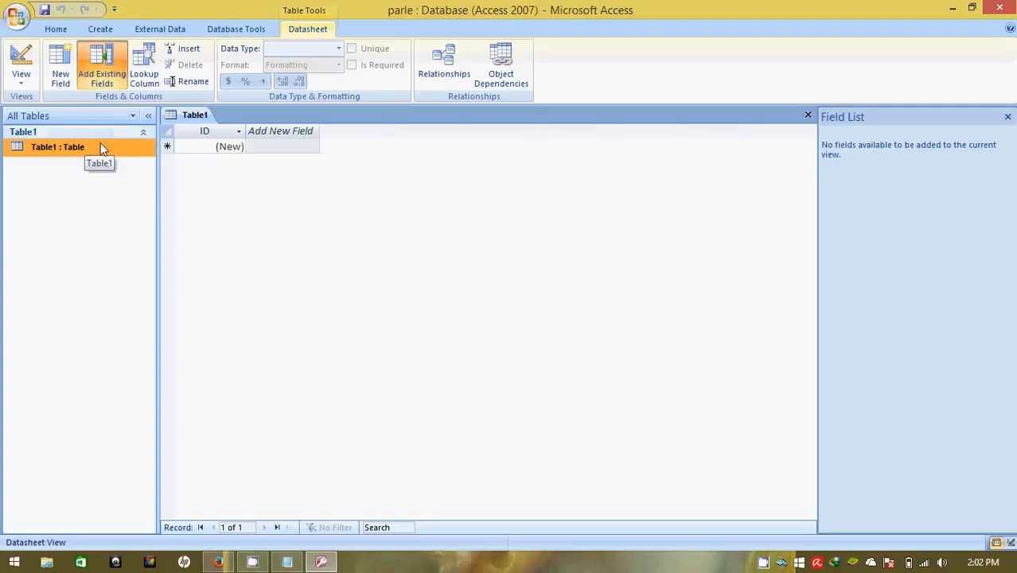
pyautogui.click(21, 84)
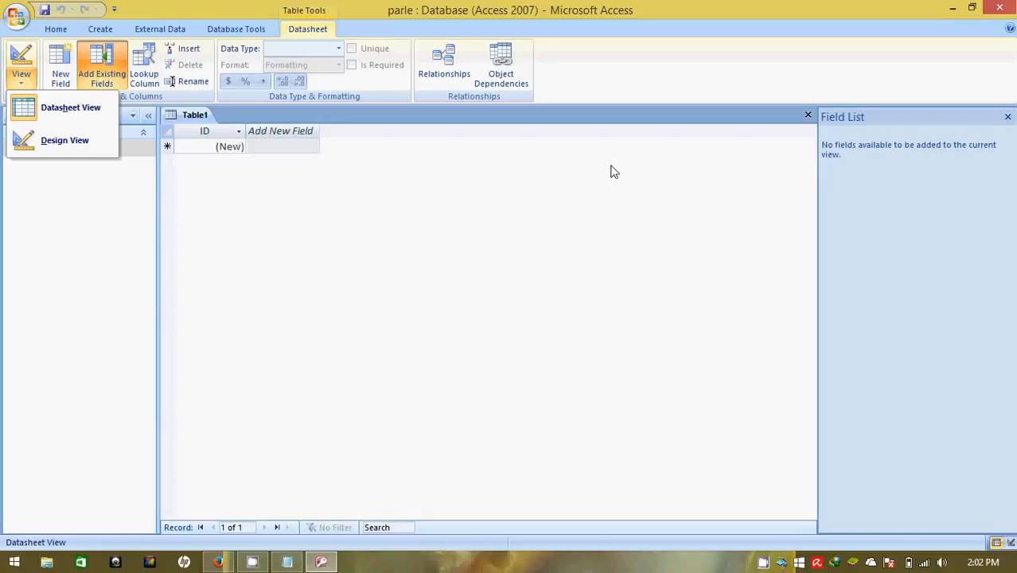
pyautogui.click(48, 145)
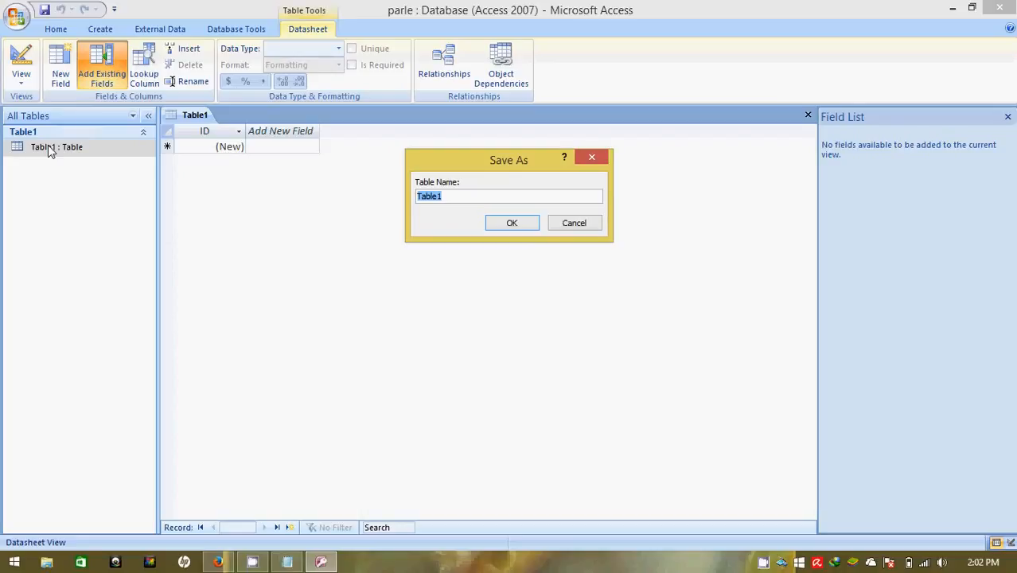
pyautogui.write('employees')
pyautogui.press('Return')
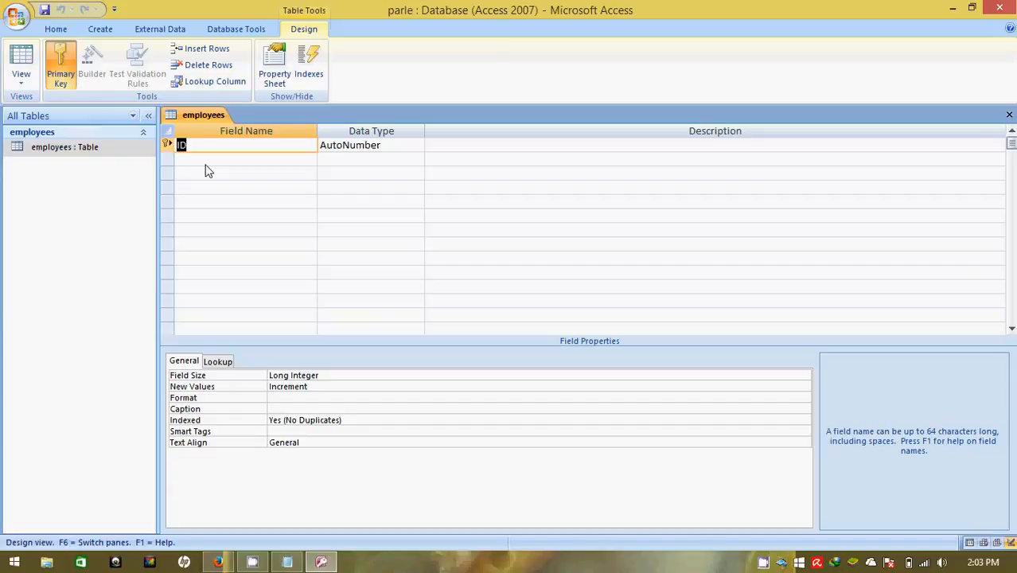
# Rename the primary key field ID as Emp ID in the employees table.
pyautogui.moveTo(1012, 4)
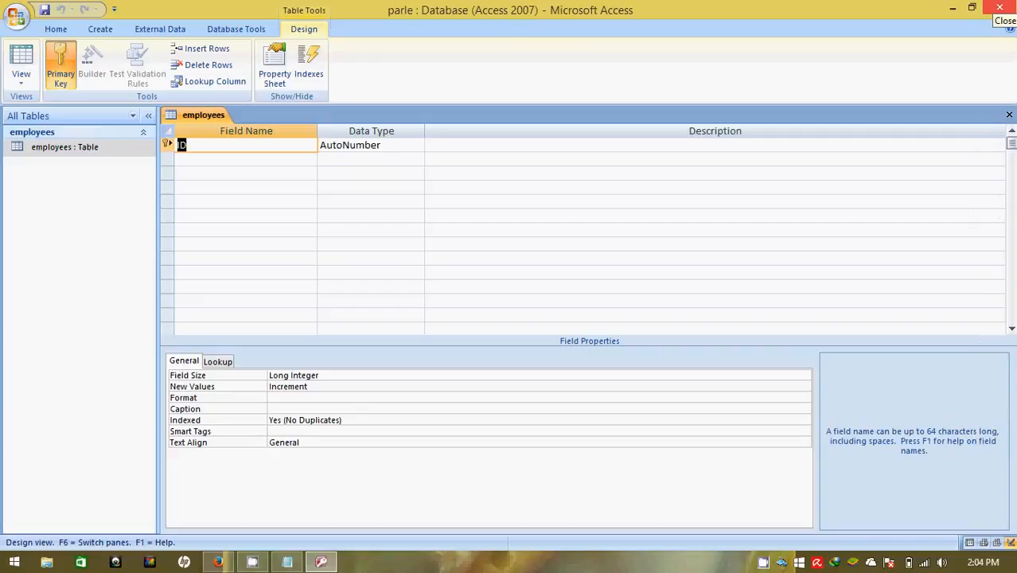
pyautogui.write('e')
pyautogui.press('BackSpace')
pyautogui.write('Emp ID')
pyautogui.press('BackSpace')
pyautogui.press('BackSpace')
pyautogui.write('Id')
pyautogui.press('BackSpace')
pyautogui.press('BackSpace')
pyautogui.press('capslock')
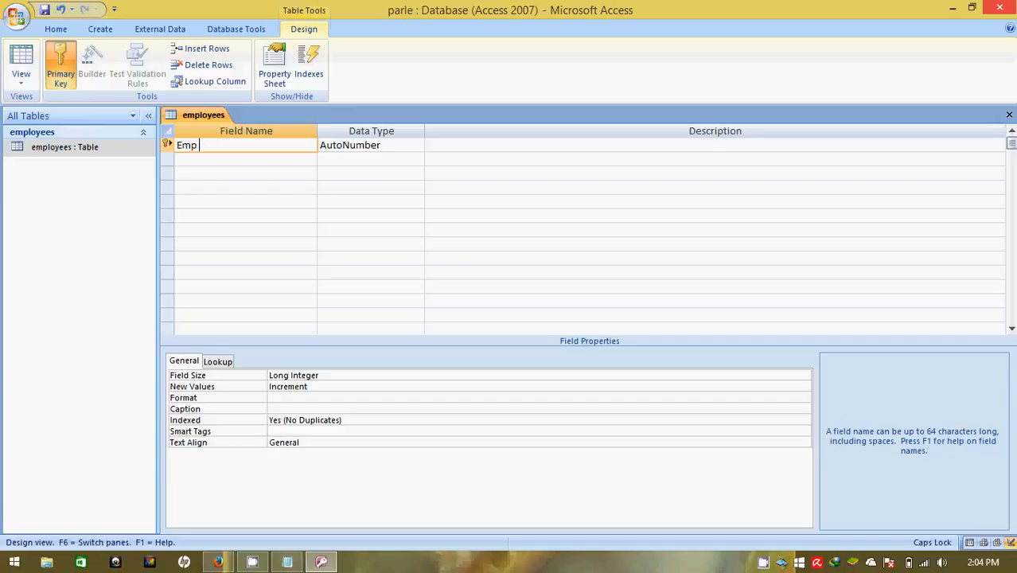
pyautogui.write('ID')
# Set the data type of the Emp ID field to Number.
pyautogui.press('Tab')
pyautogui.write('N')
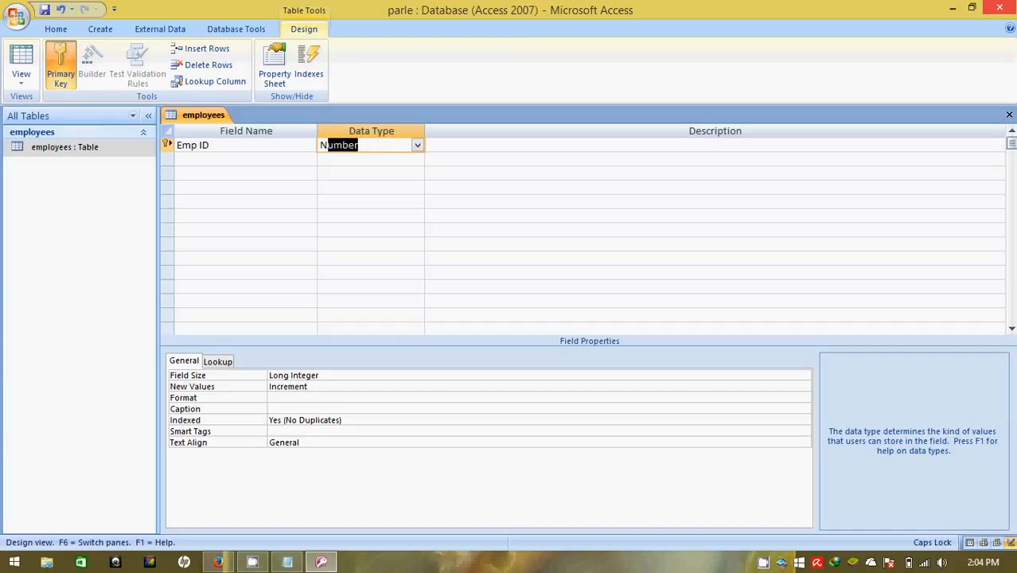
pyautogui.press('Tab')
pyautogui.press('Tab')
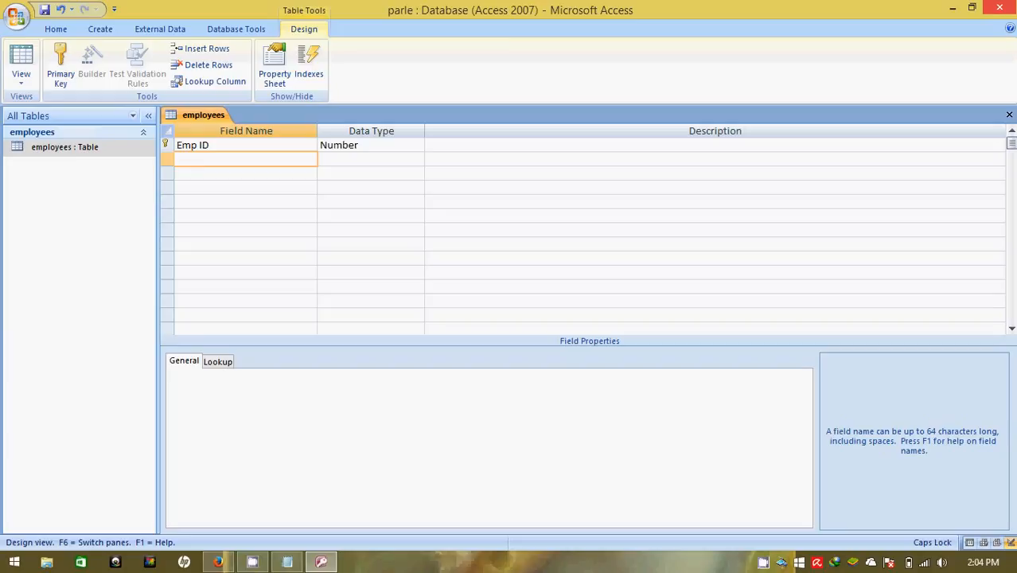
# Add a field named FIRST NAME below Emp ID with the Text data type.
pyautogui.write('f')
pyautogui.press('BackSpace')
pyautogui.write('FIRS')
pyautogui.write('T ANEM')
pyautogui.press('BackSpace')
pyautogui.press('BackSpace')
pyautogui.press('BackSpace')
pyautogui.press('BackSpace')
pyautogui.write('NAME')
pyautogui.press('Tab')
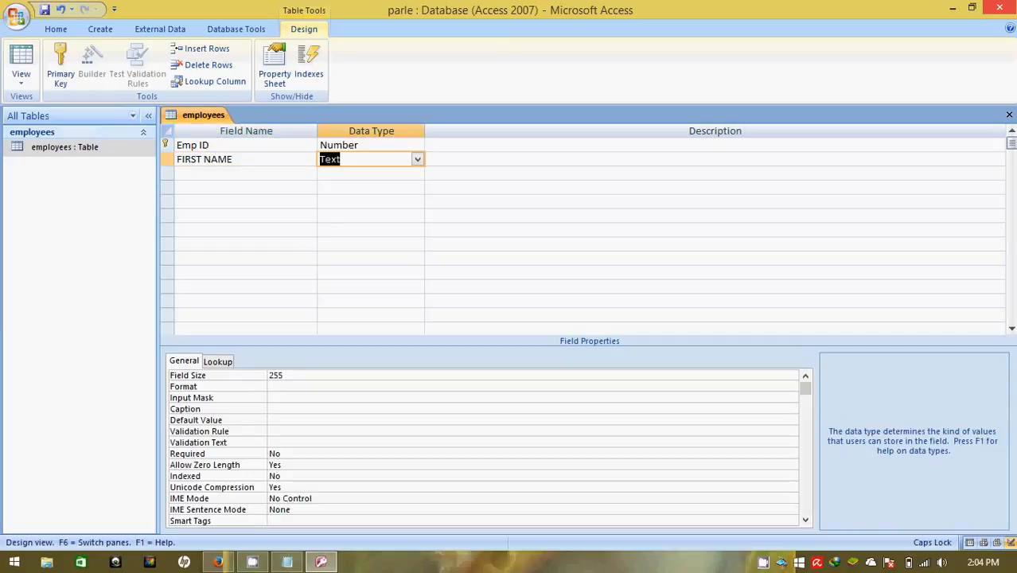
pyautogui.press('Tab')
pyautogui.press('Tab')
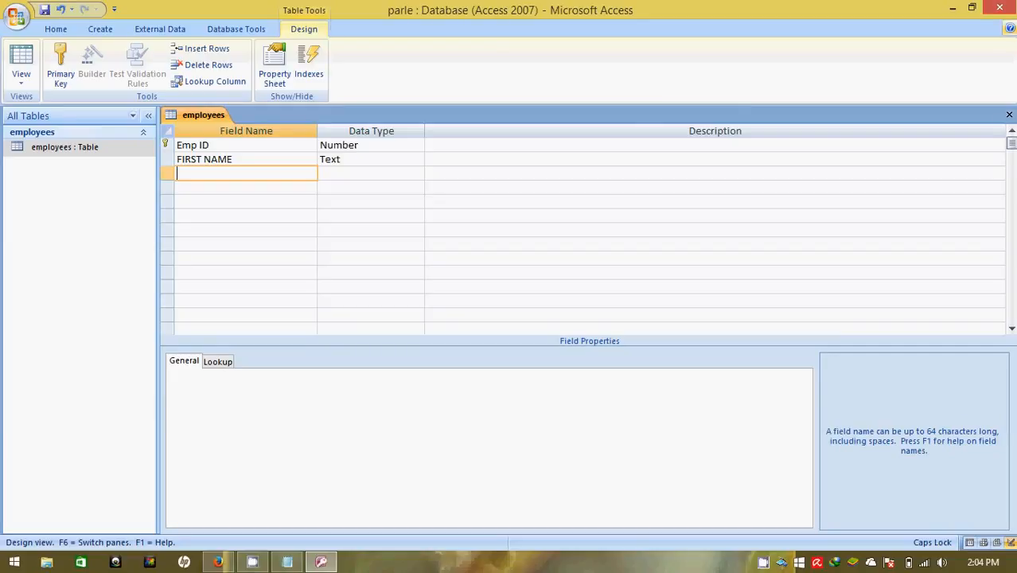
pyautogui.click(380, 165)
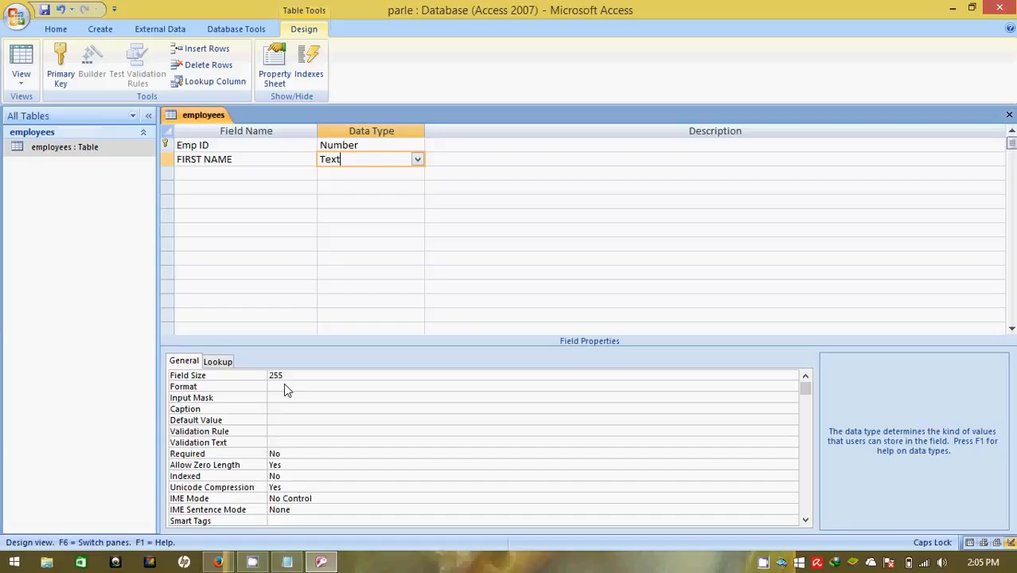
pyautogui.press('Tab')
pyautogui.press('Tab')
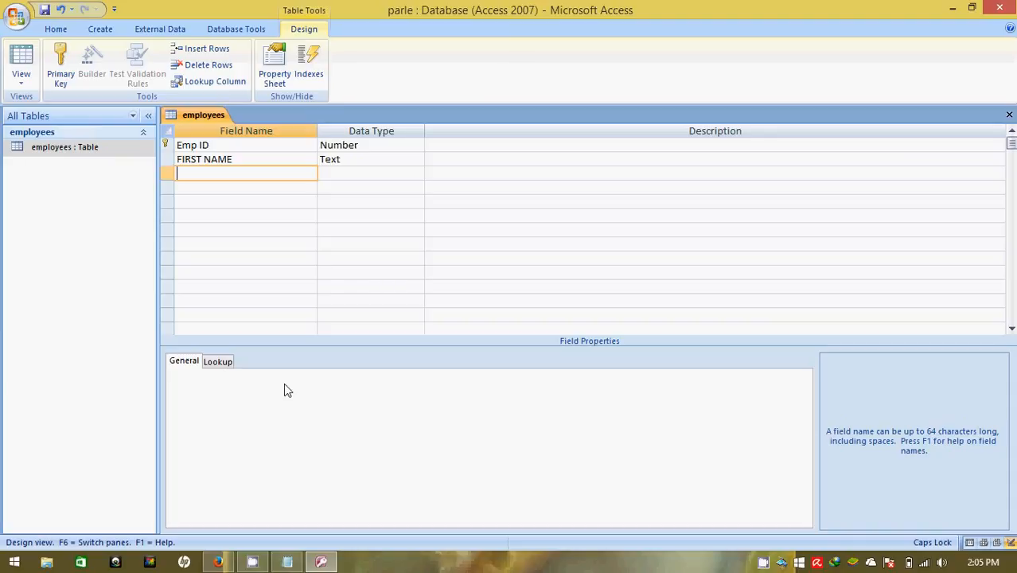
# Add two more fields, MIDDLE NAME and LAST NAME, both with the Text data type.
pyautogui.write('MIDDLE NAME')
pyautogui.press('Return')
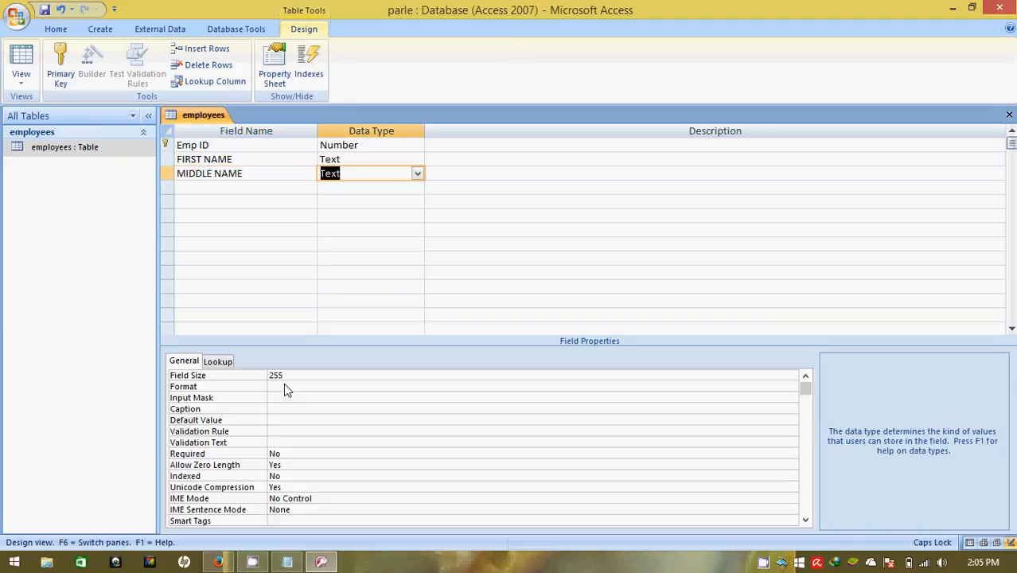
pyautogui.press('Return')
pyautogui.press('Return')
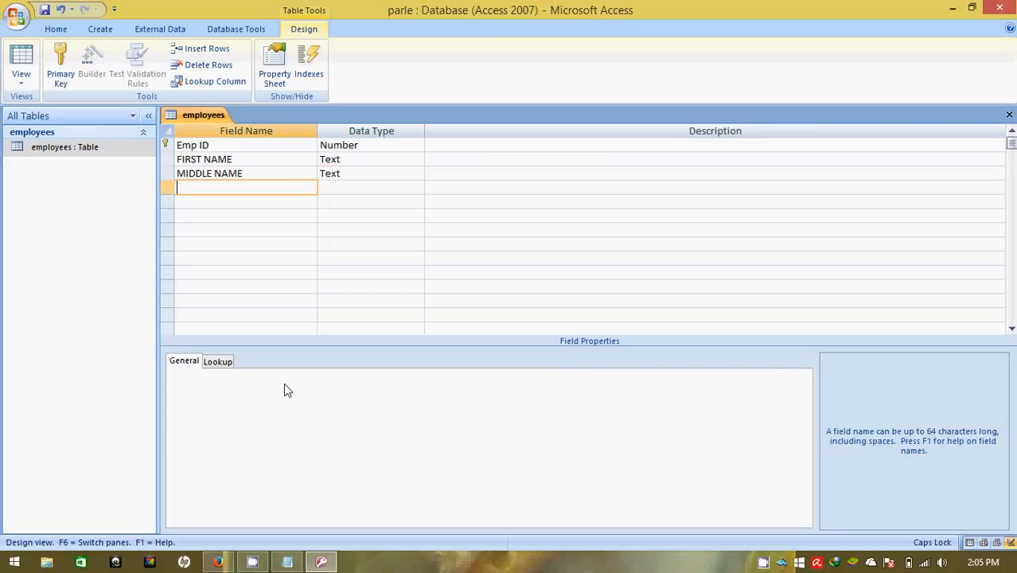
pyautogui.write('LAST NAME')
pyautogui.press('Return')
pyautogui.press('Return')
pyautogui.press('Return')
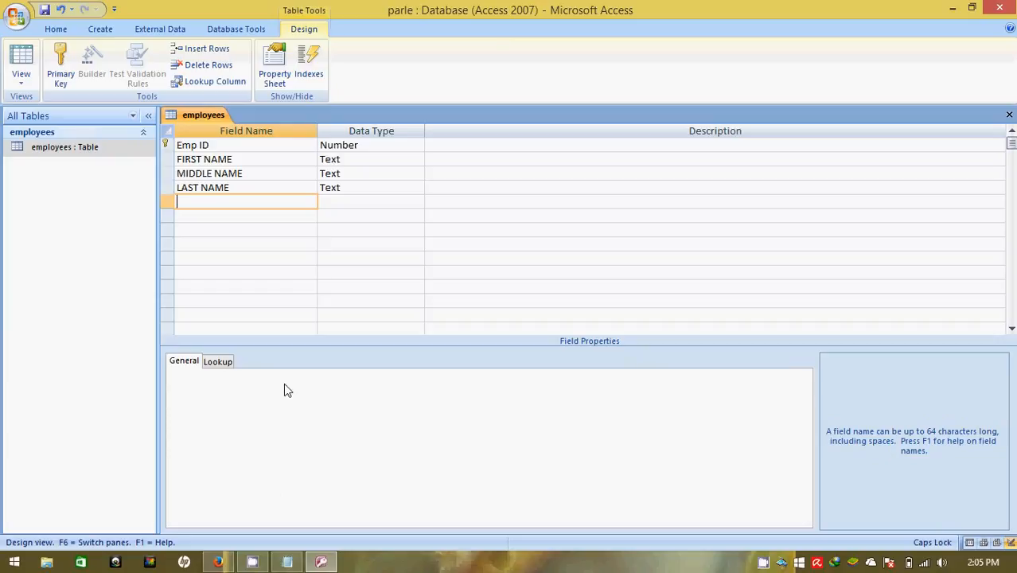
# Add a DATE OF BIRTH field below LAST NAME and set its data type to Date/Time.
pyautogui.write('DATE OF BIRTH')
pyautogui.press('Tab')
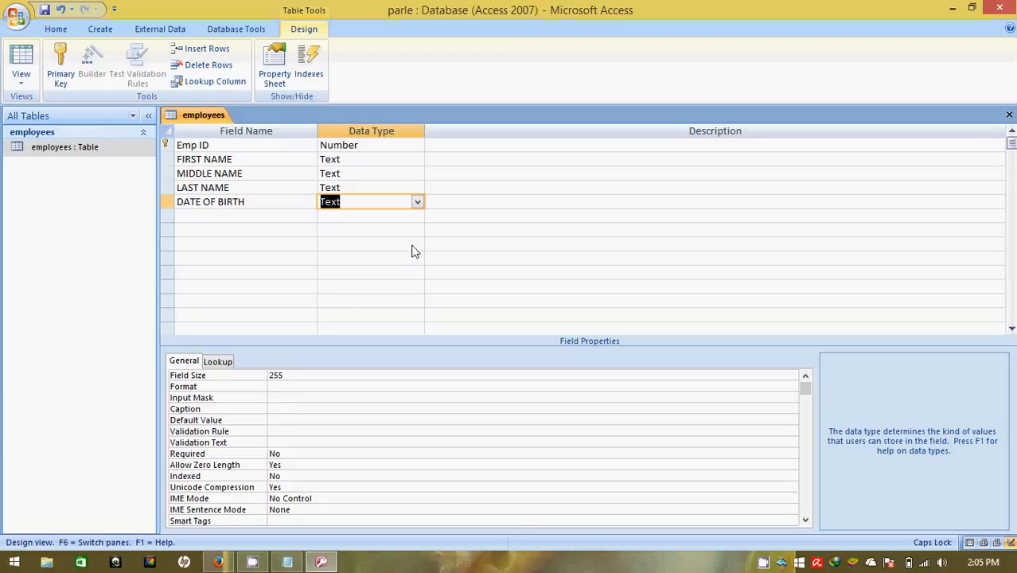
pyautogui.click(417, 203)
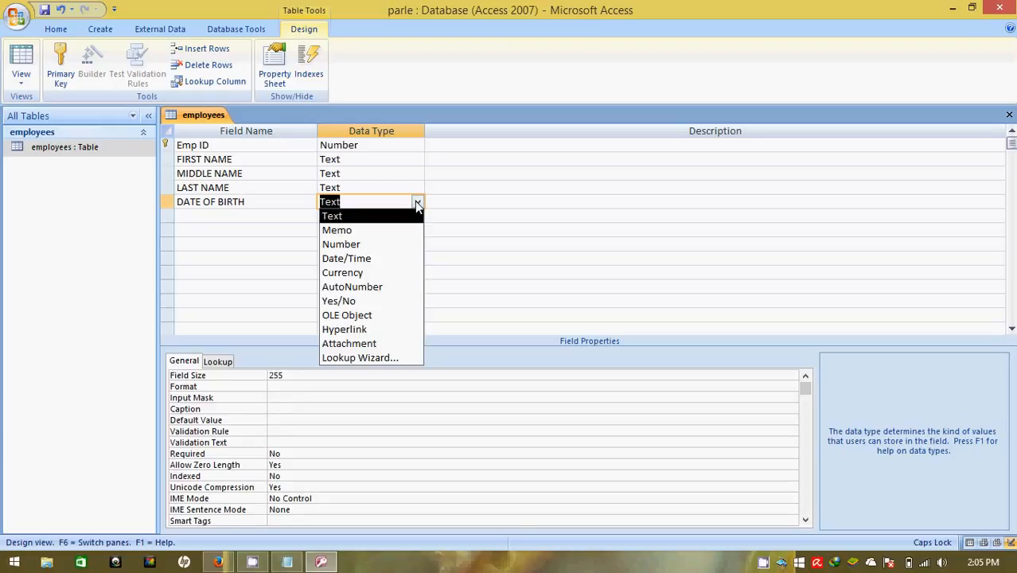
pyautogui.click(374, 259)
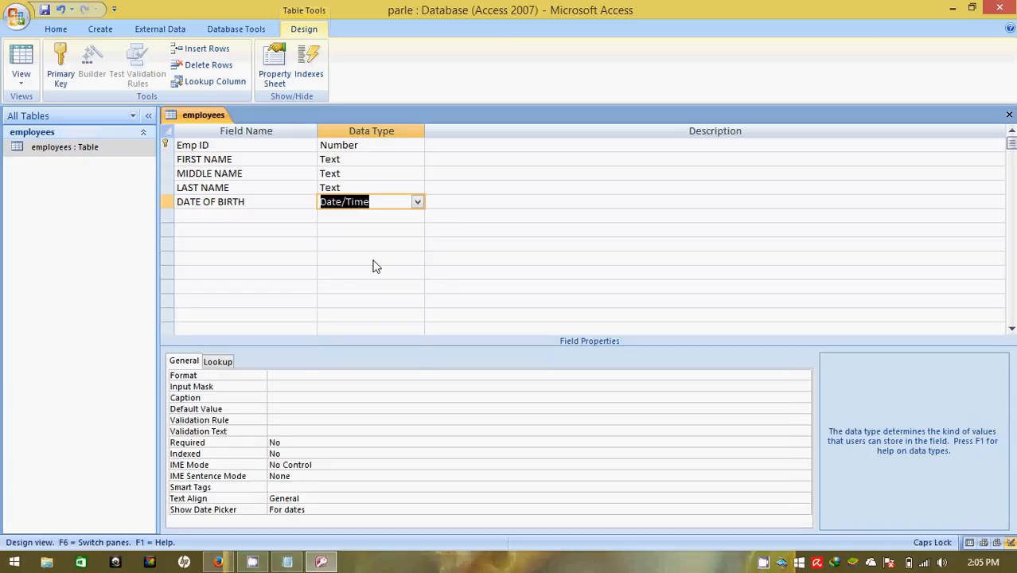
# Add a field named E-MAIL- below DATE OF BIRTH and set its data type to Hyperlink.
pyautogui.click(258, 221)
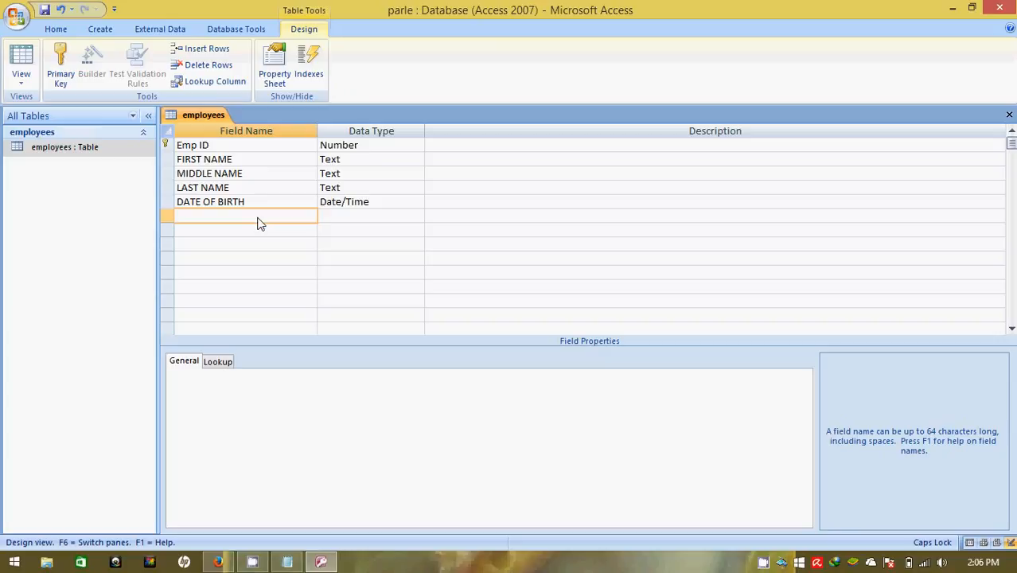
pyautogui.write('E-MAIL-')
pyautogui.press('Tab')
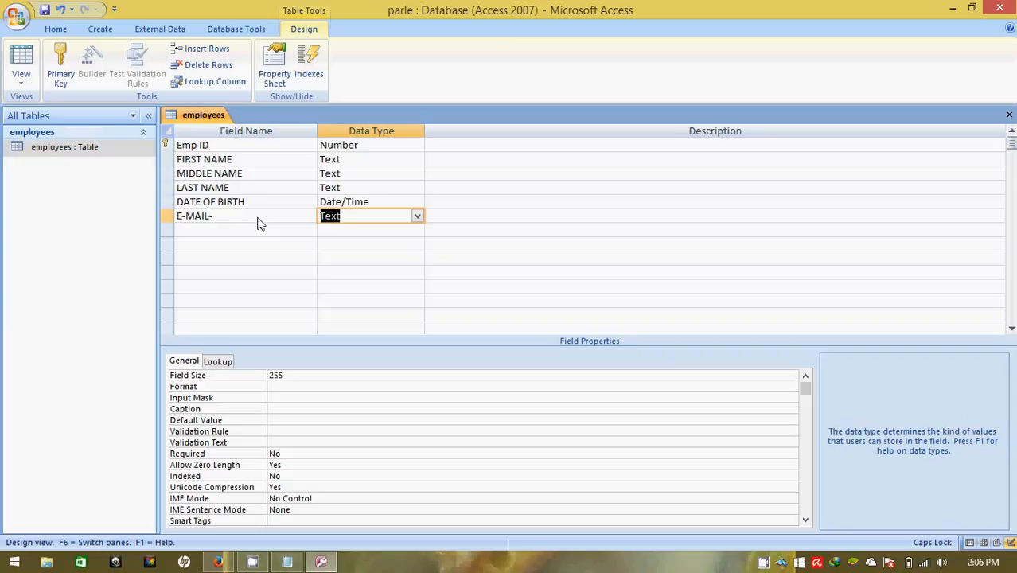
pyautogui.click(417, 217)
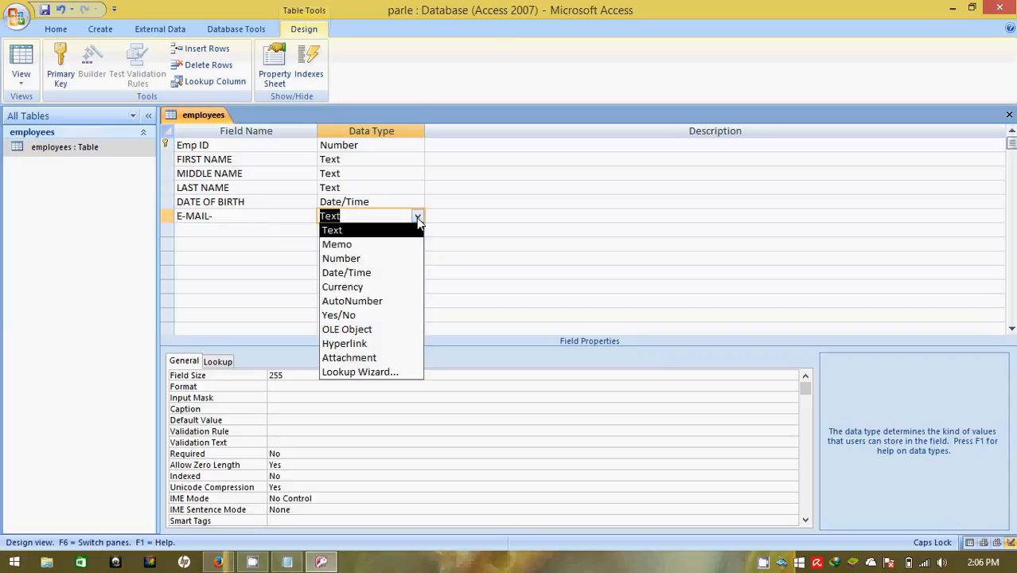
pyautogui.click(385, 343)
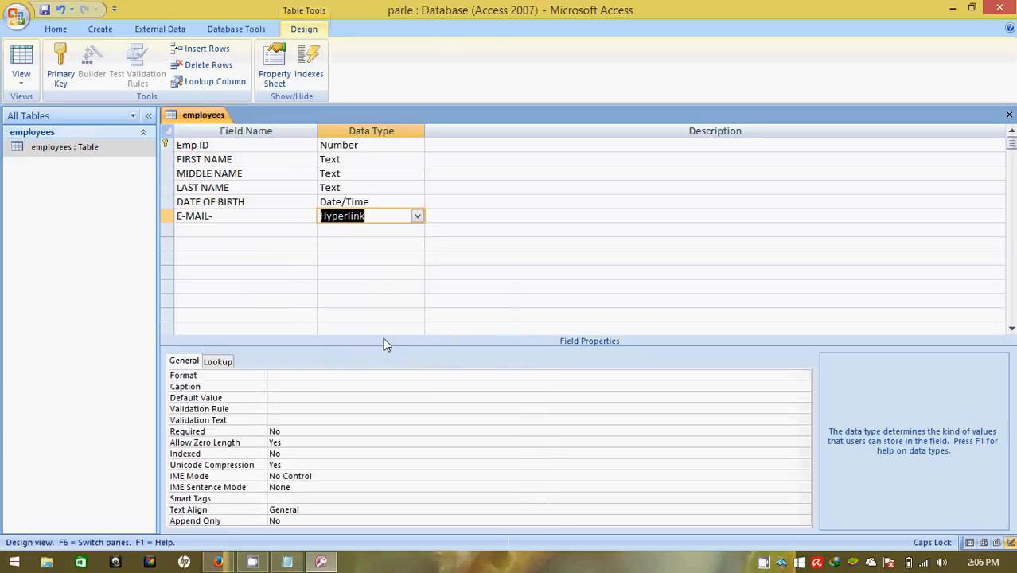
# Add a field named PHONE NUMBER in the row below the E-MAIL- field.
pyautogui.click(269, 236)
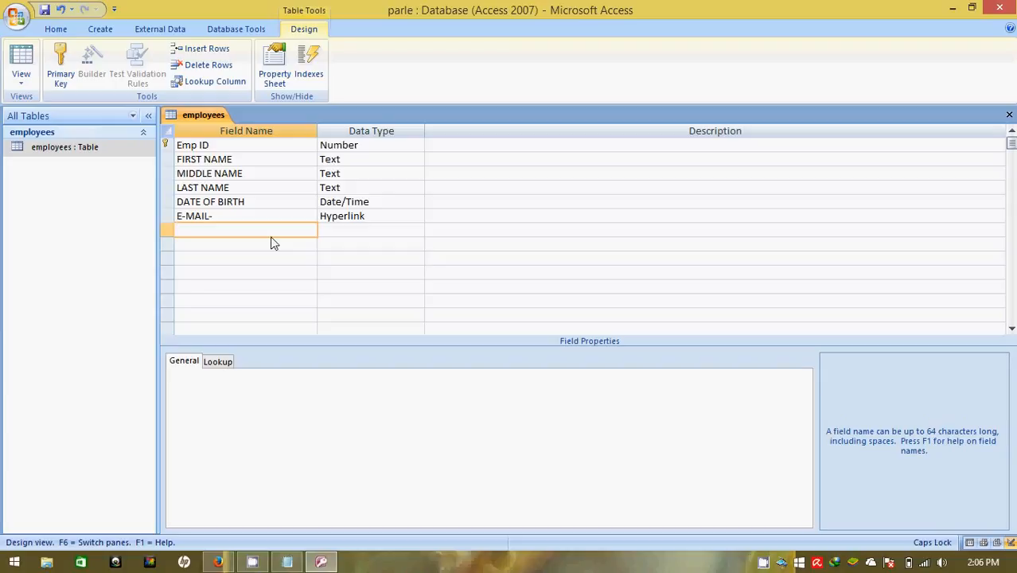
pyautogui.write('PHONE NUMBER')
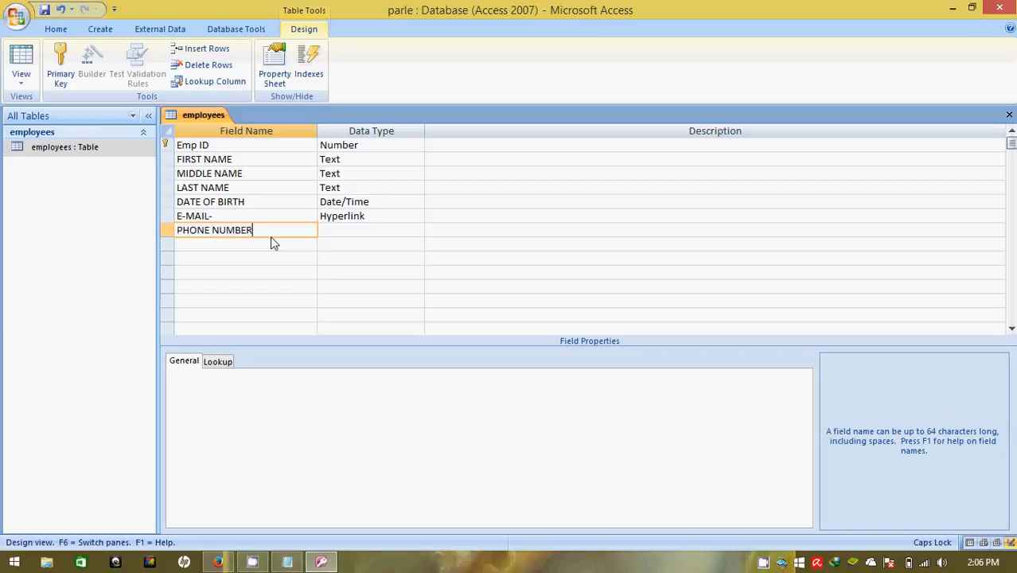
pyautogui.press('Tab')
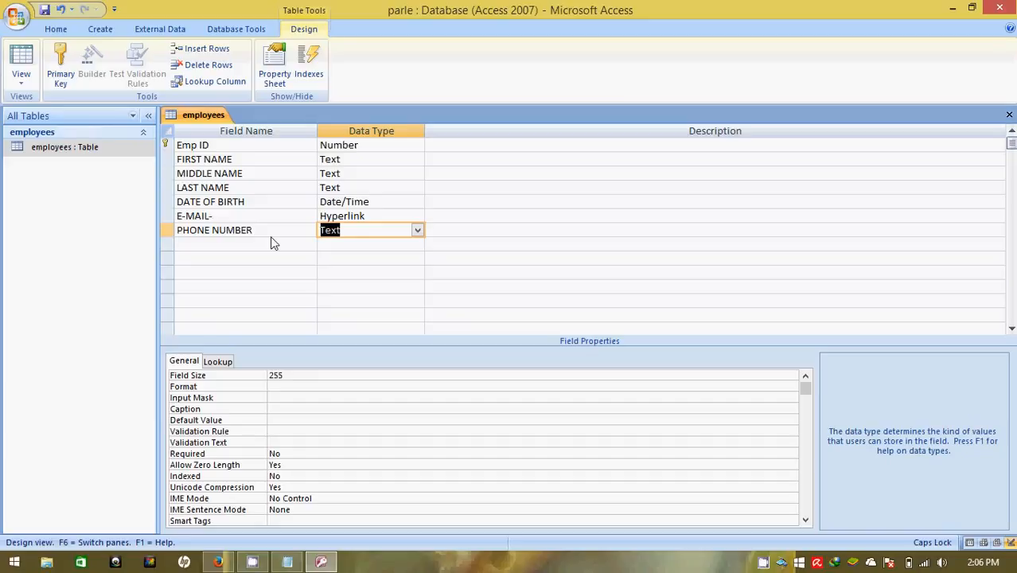